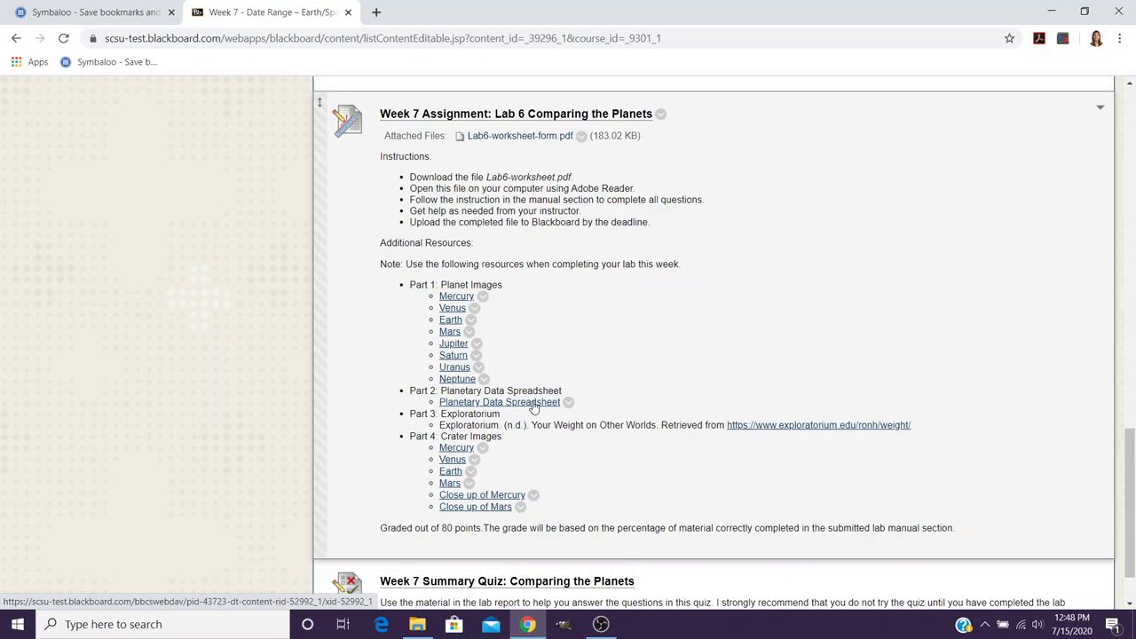
# Step: Download planet-data-template .xls from the Week 7 lab's Part 2 link and open it
pyautogui.click(533, 404)
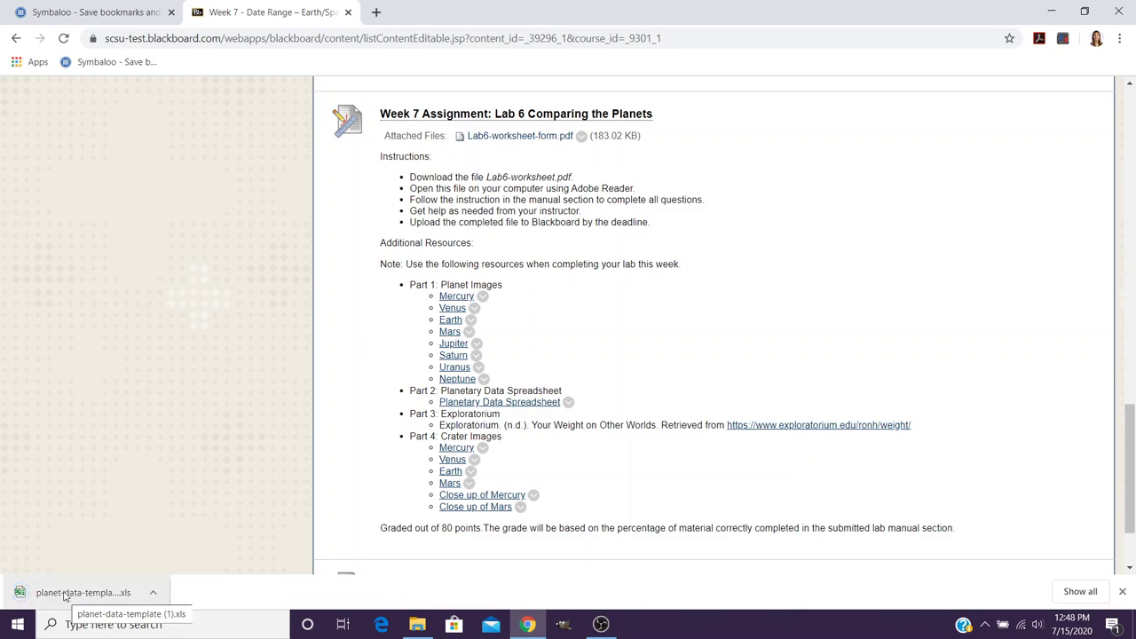
pyautogui.click(65, 597)
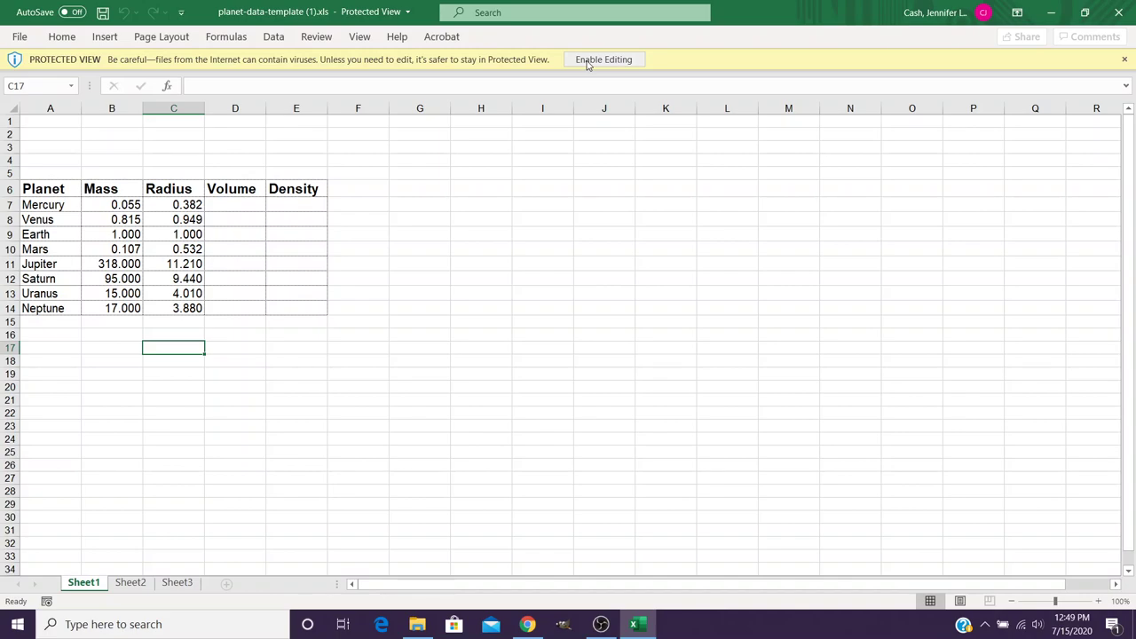
# Step: Enable editing on the planet-data workbook and dismiss the File error warning with OK
pyautogui.click(585, 62)
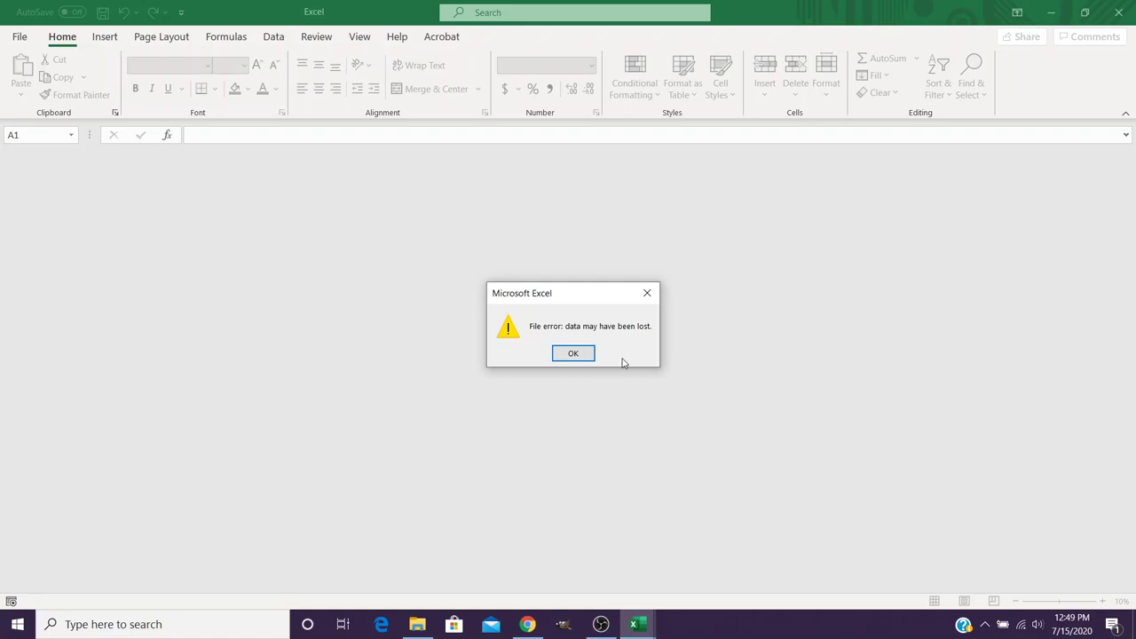
pyautogui.click(573, 354)
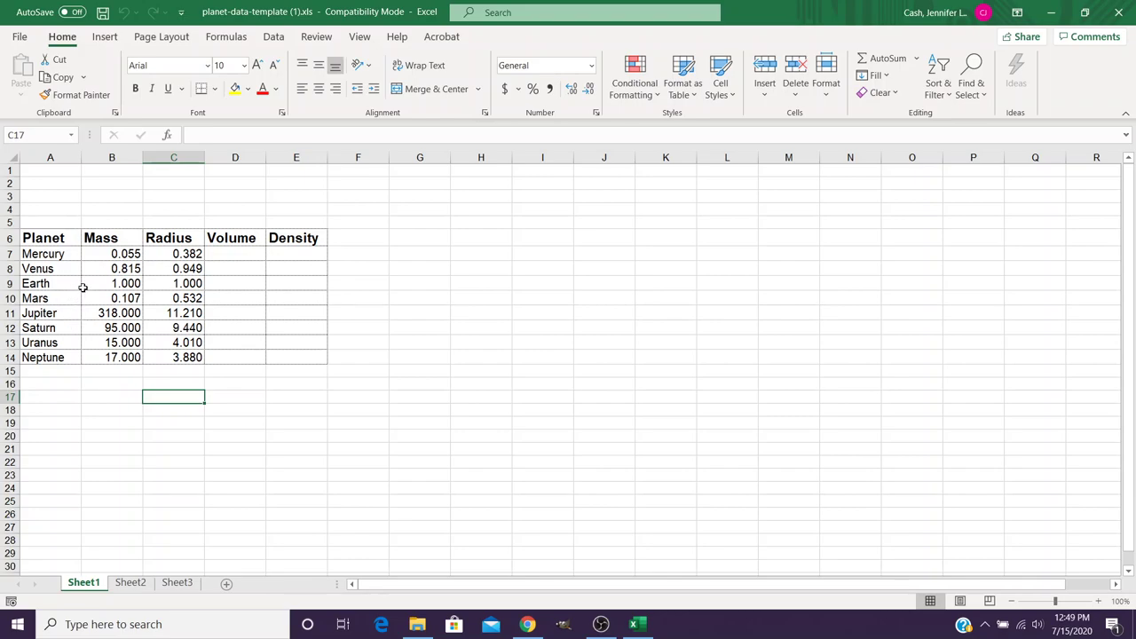
pyautogui.click(222, 257)
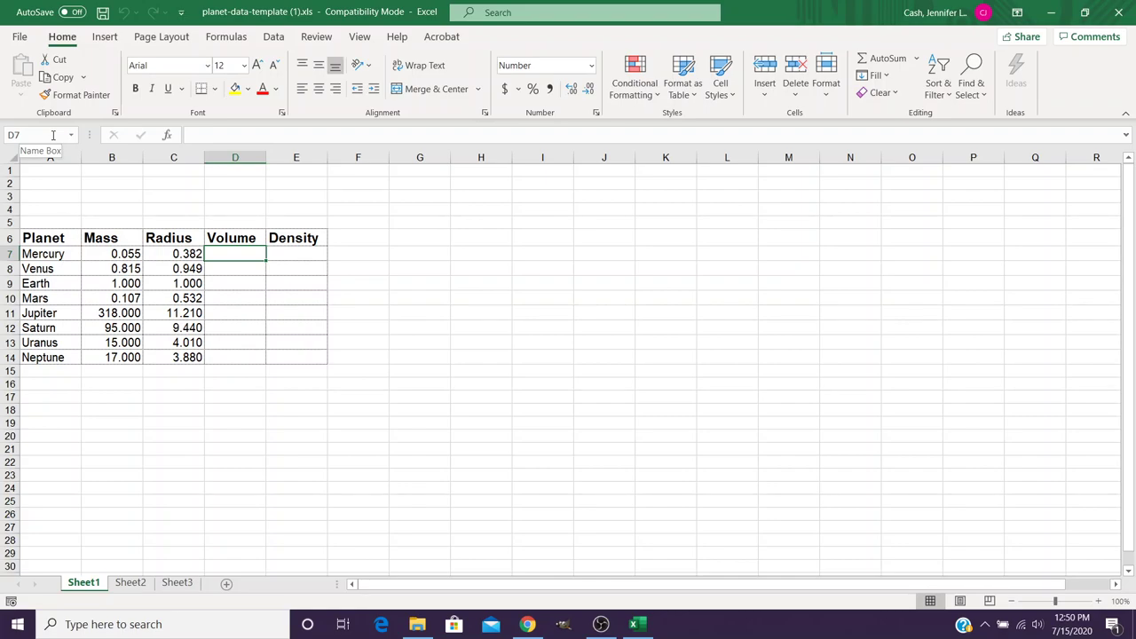
pyautogui.click(287, 257)
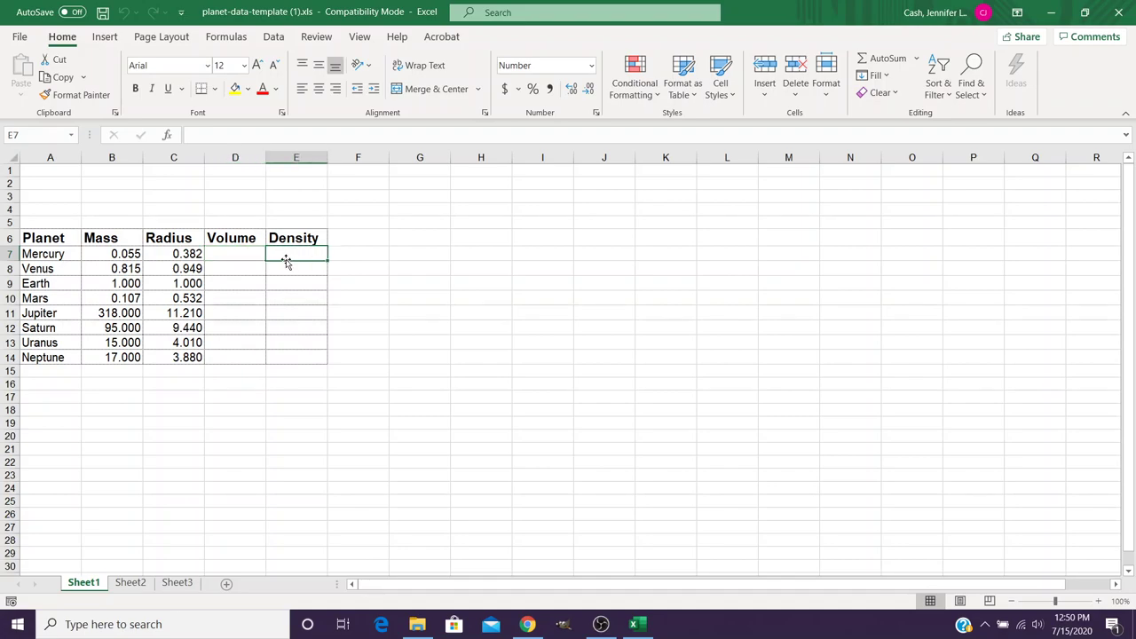
pyautogui.click(235, 254)
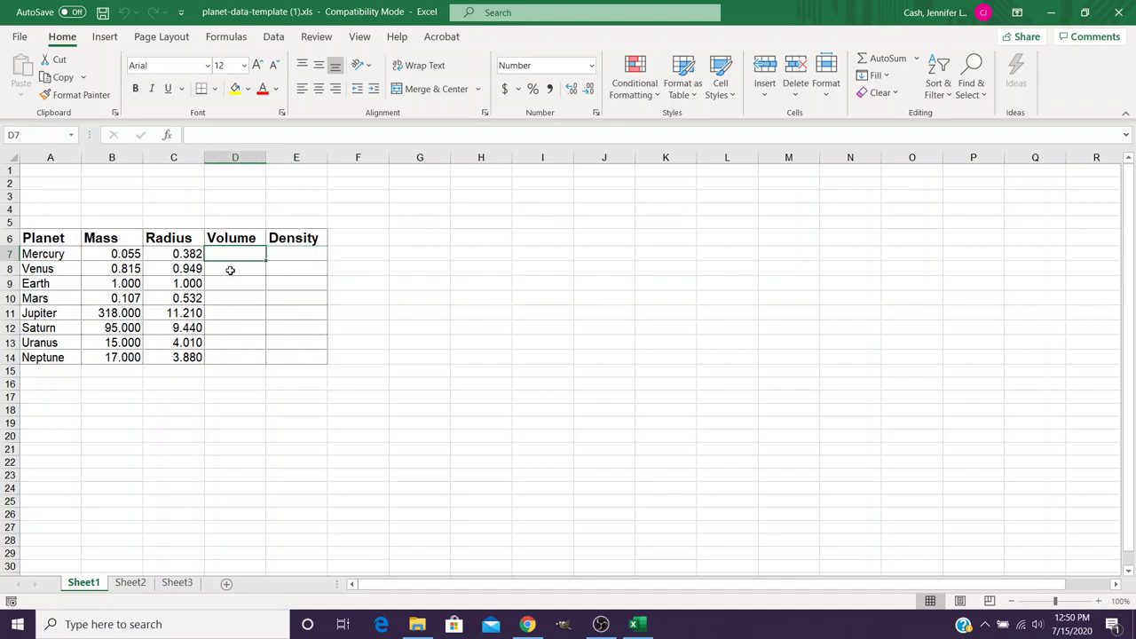
pyautogui.click(229, 268)
pyautogui.click(233, 255)
# Step: Enter =c7^3 in D7 so Mercury's volume shows 0.056
pyautogui.write('=')
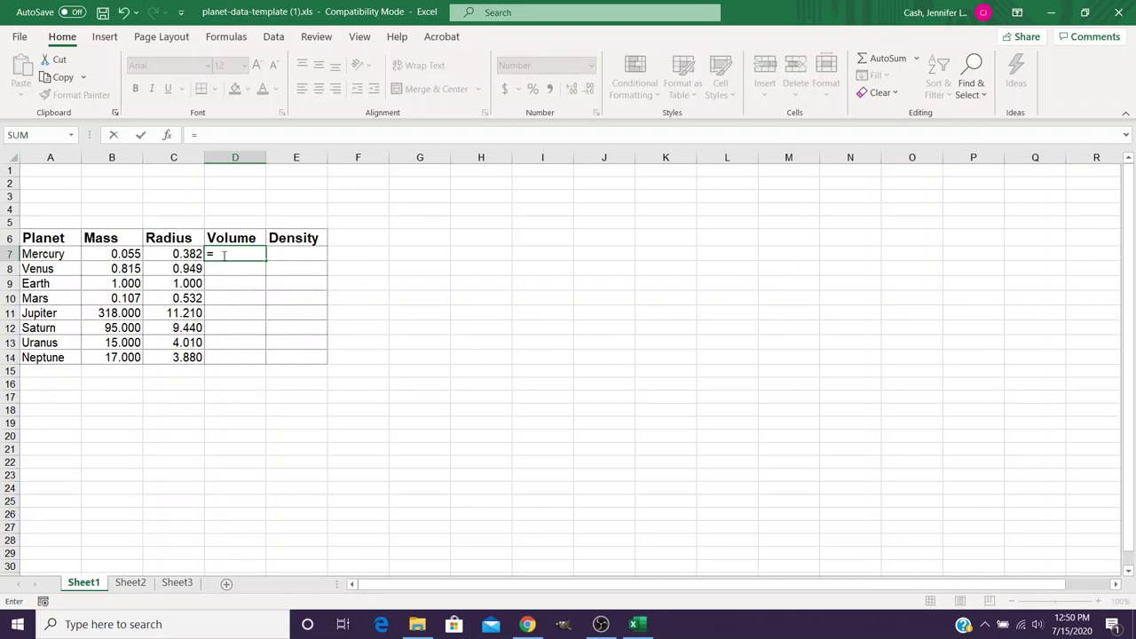
pyautogui.write('c')
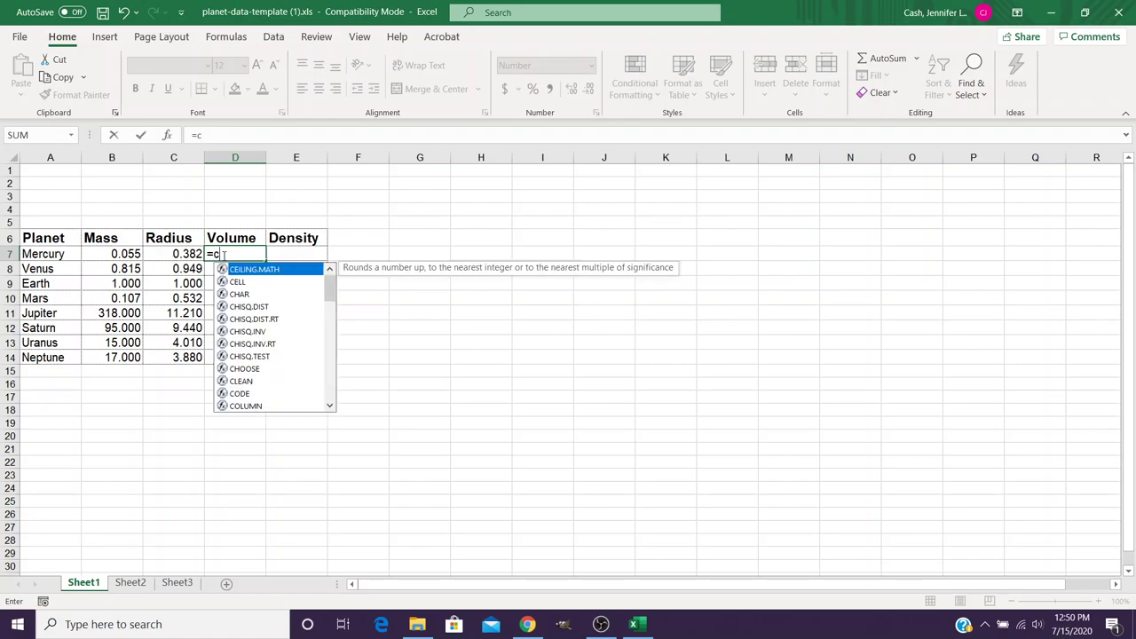
pyautogui.write('7')
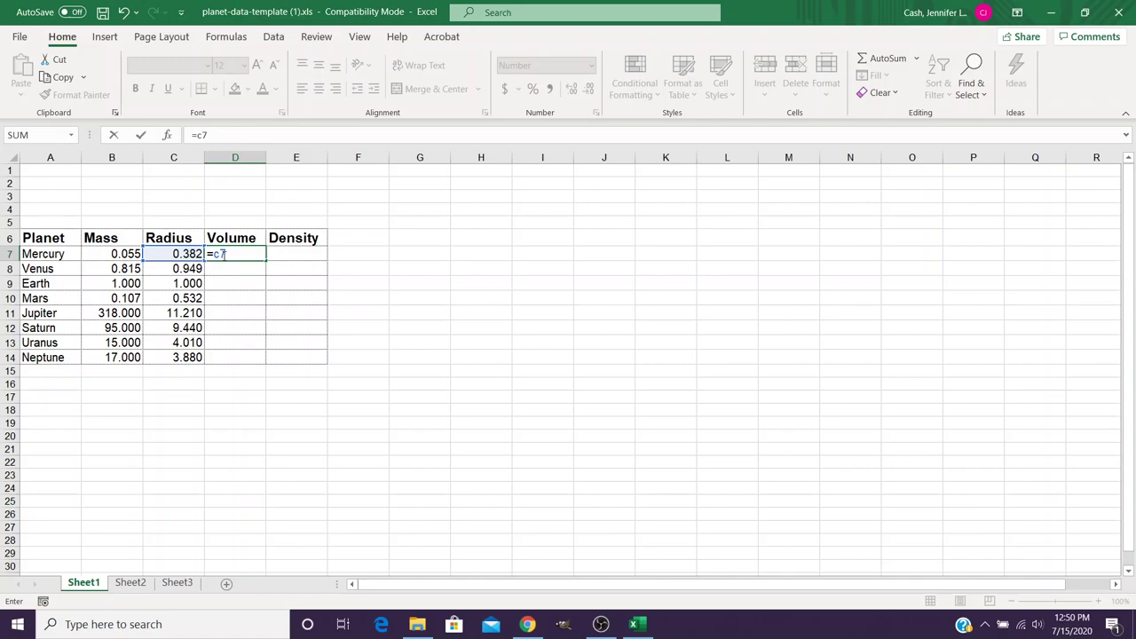
pyautogui.write('^')
pyautogui.write('3')
pyautogui.press('Return')
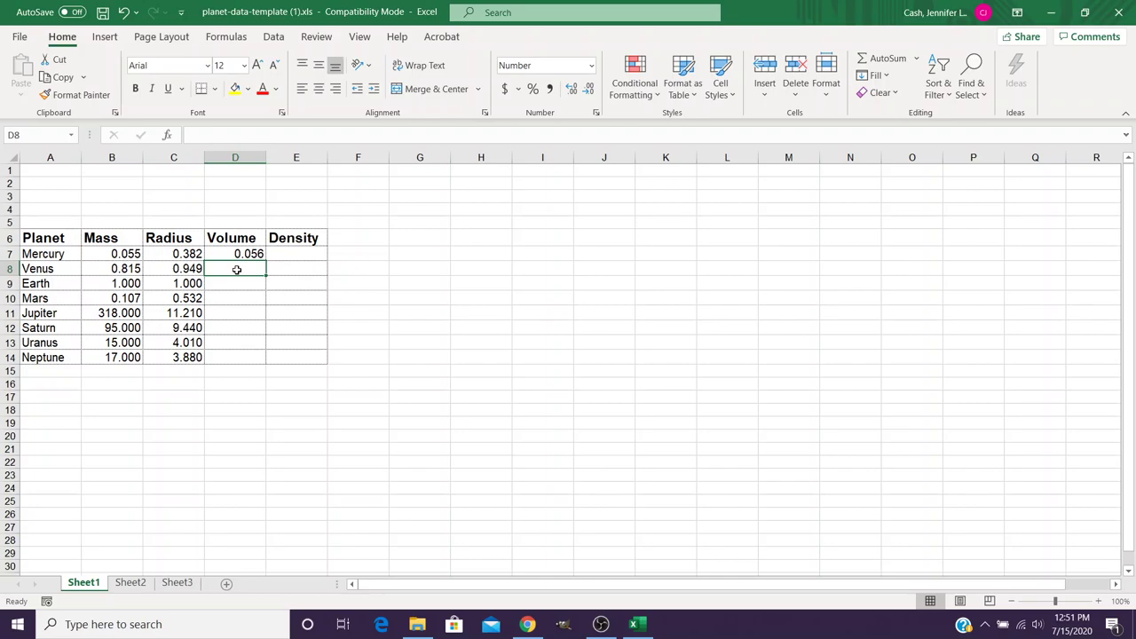
pyautogui.click(235, 253)
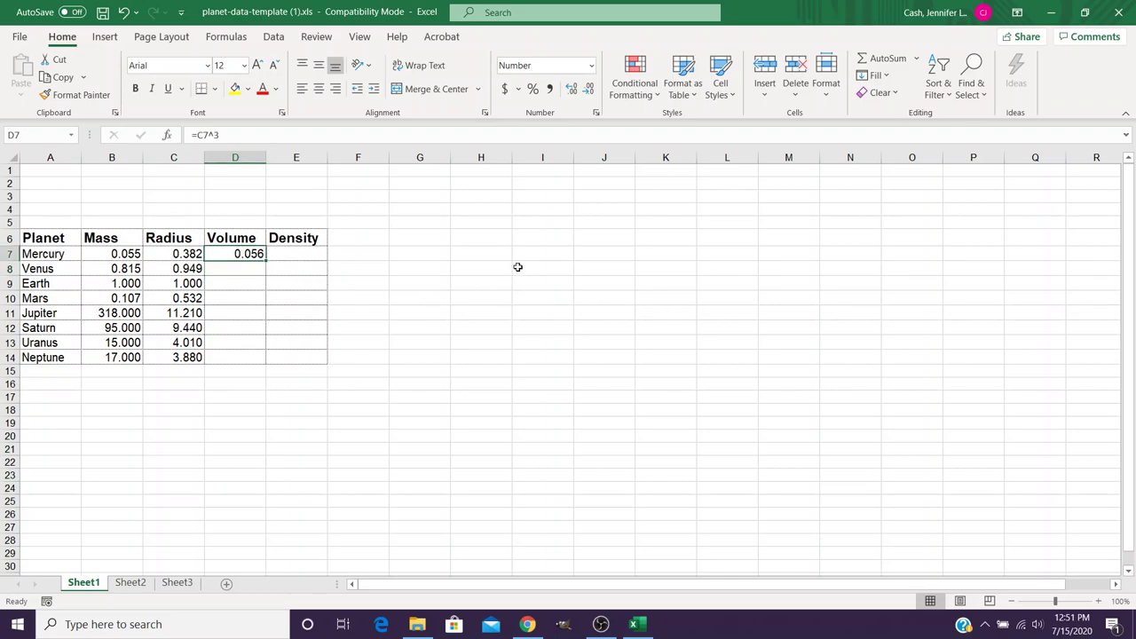
pyautogui.click(571, 91)
pyautogui.click(570, 91)
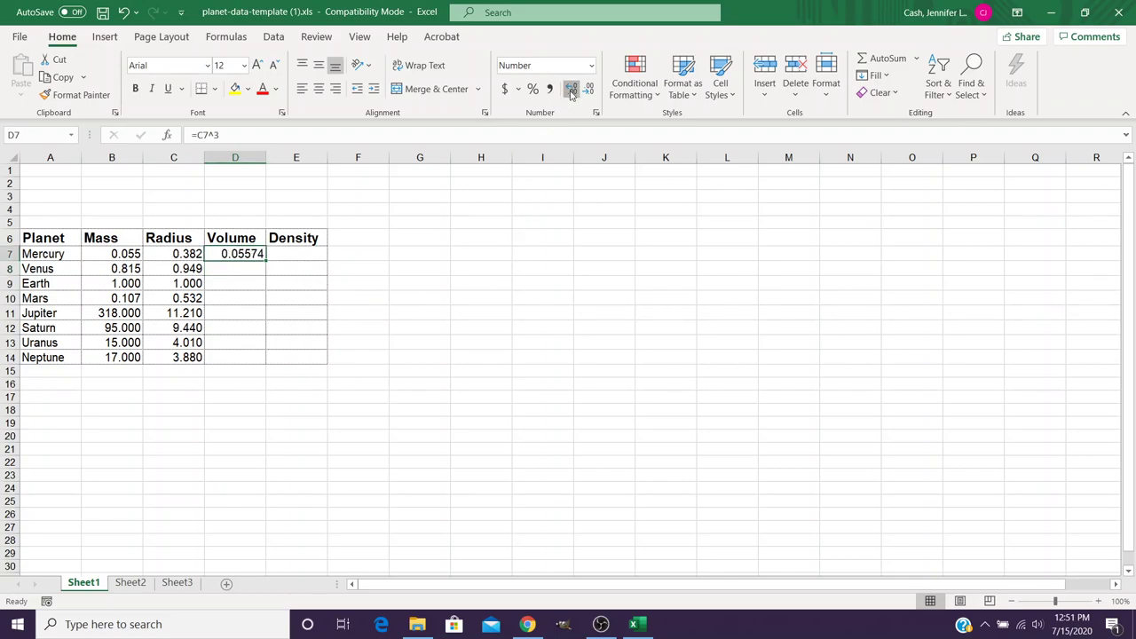
pyautogui.click(570, 90)
pyautogui.click(570, 91)
pyautogui.click(571, 90)
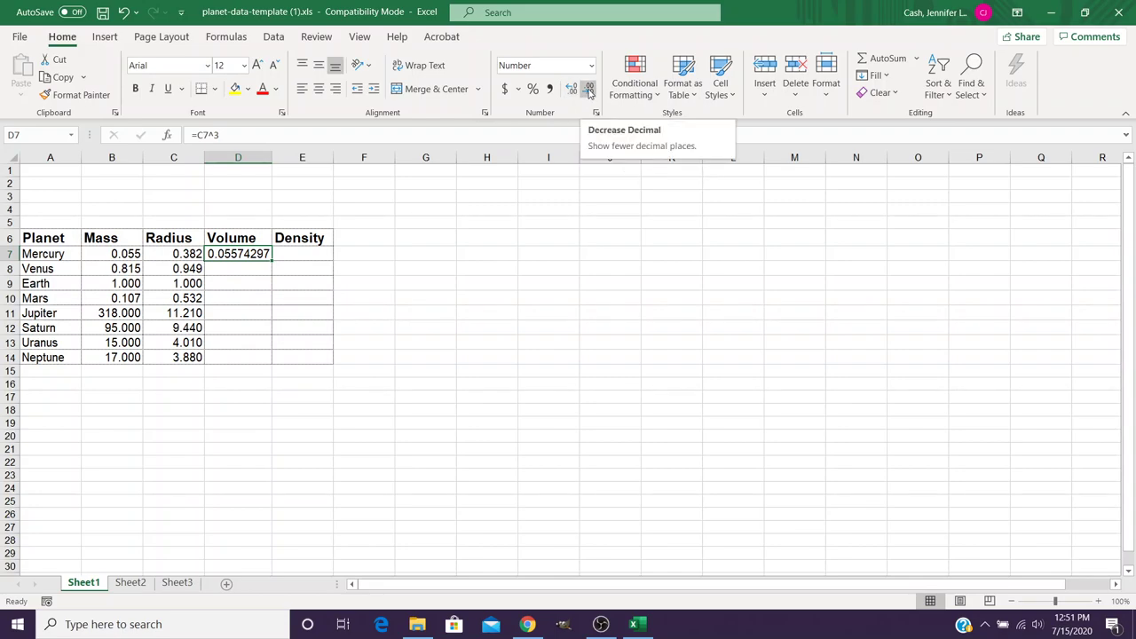
pyautogui.click(589, 92)
pyautogui.click(589, 92)
pyautogui.click(589, 93)
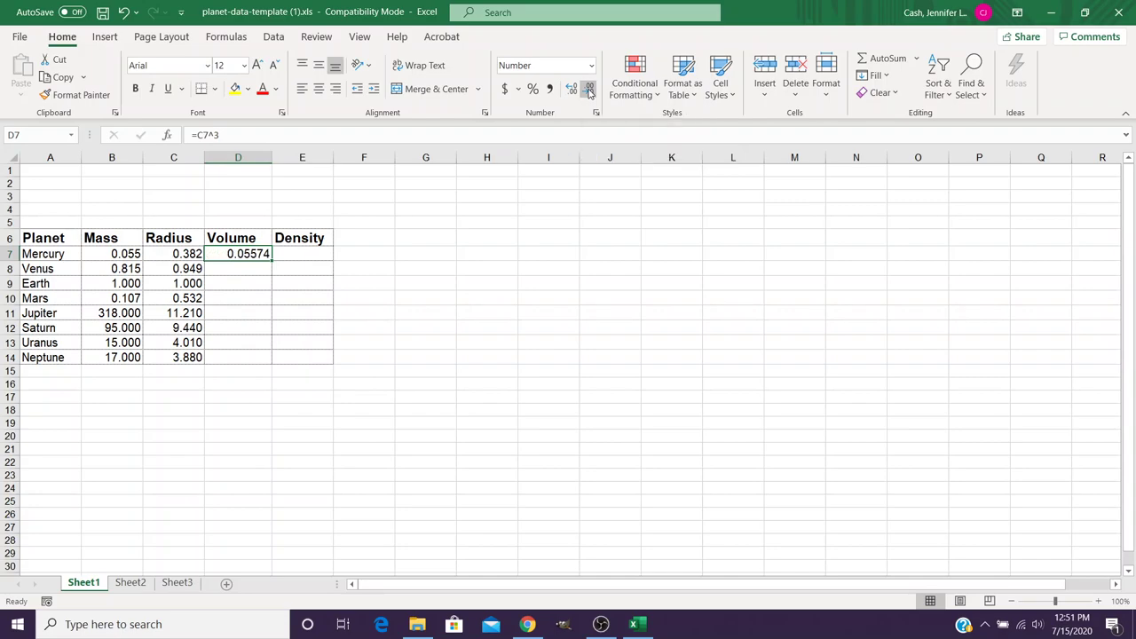
pyautogui.click(589, 92)
pyautogui.click(589, 93)
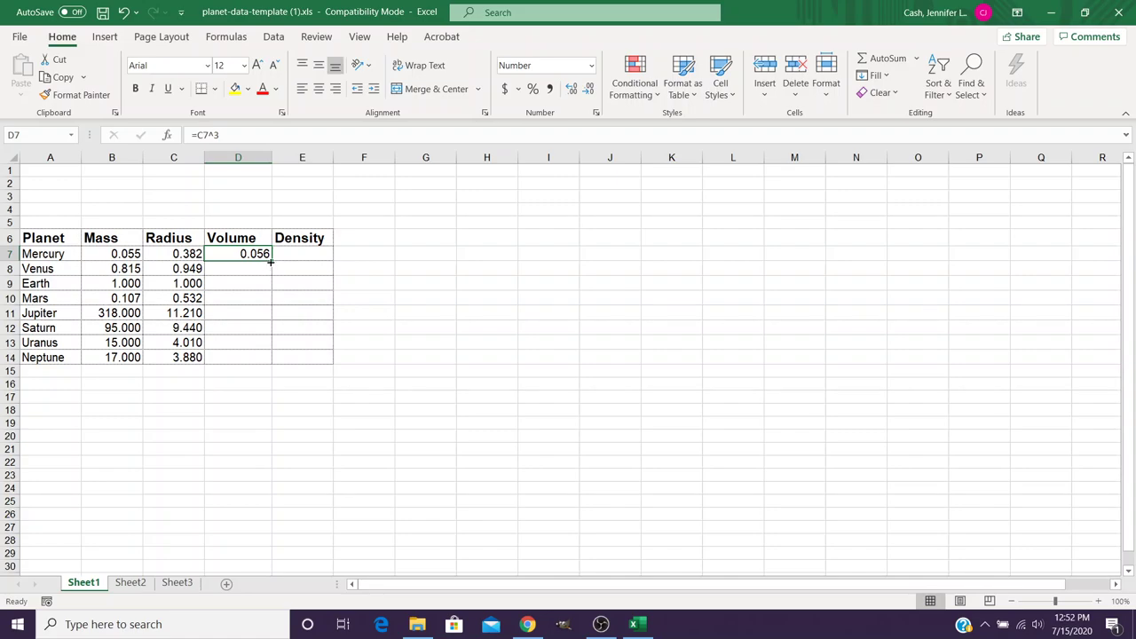
# Step: Autofill D7's volume formula through D14 for all eight planets, after undoing a partial fill
pyautogui.moveTo(271, 260); pyautogui.dragTo(275, 306)
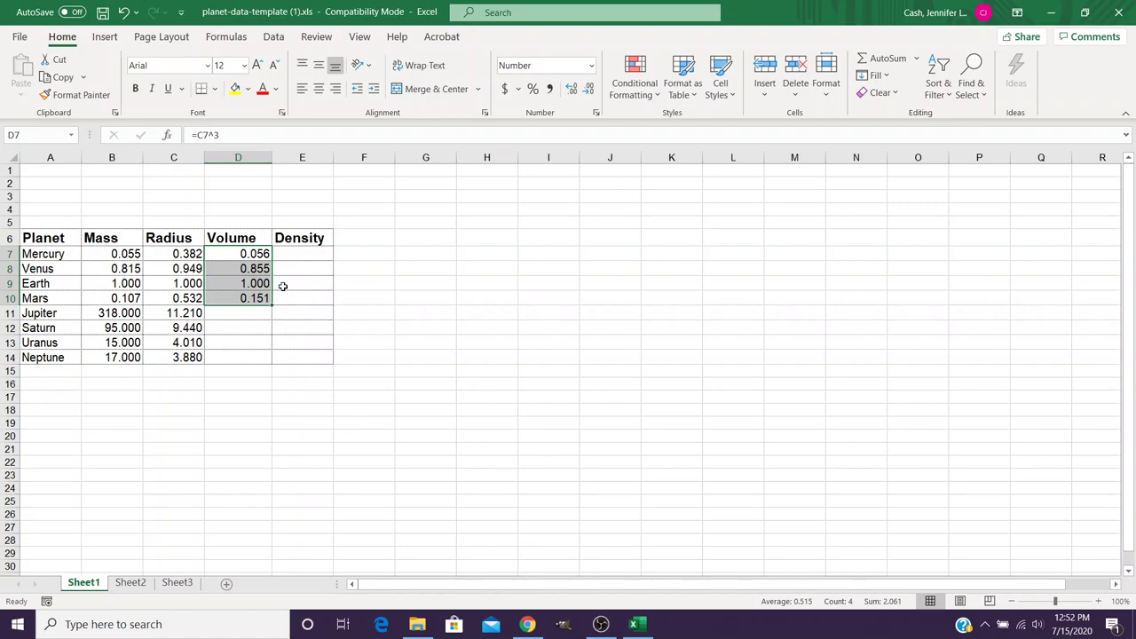
pyautogui.hotkey('ctrl', 'z')
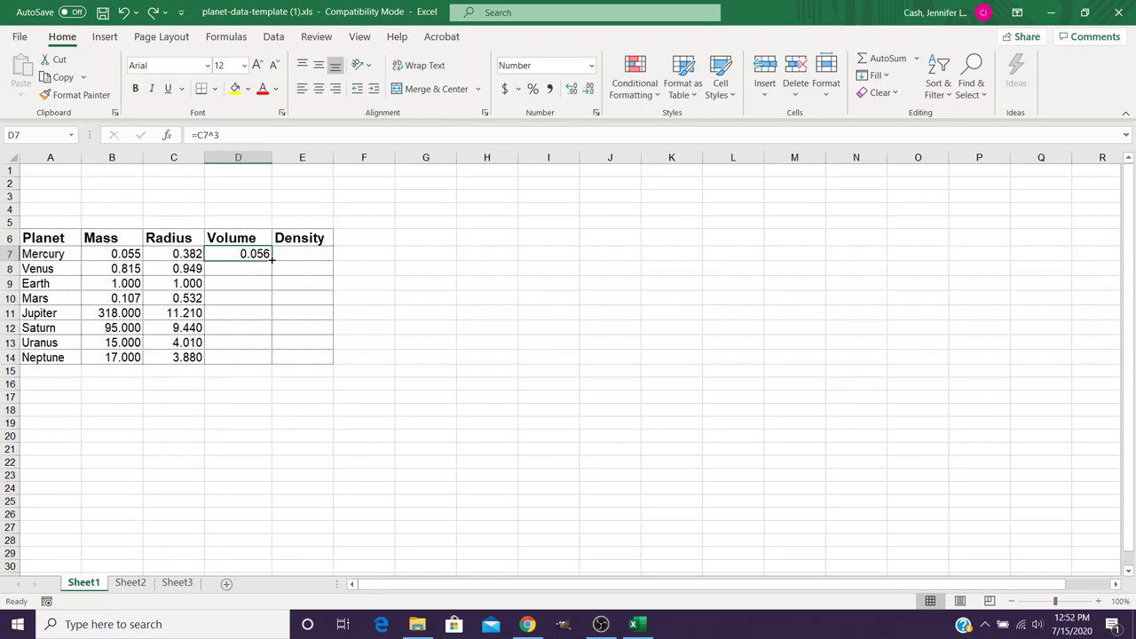
pyautogui.doubleClick(273, 260)
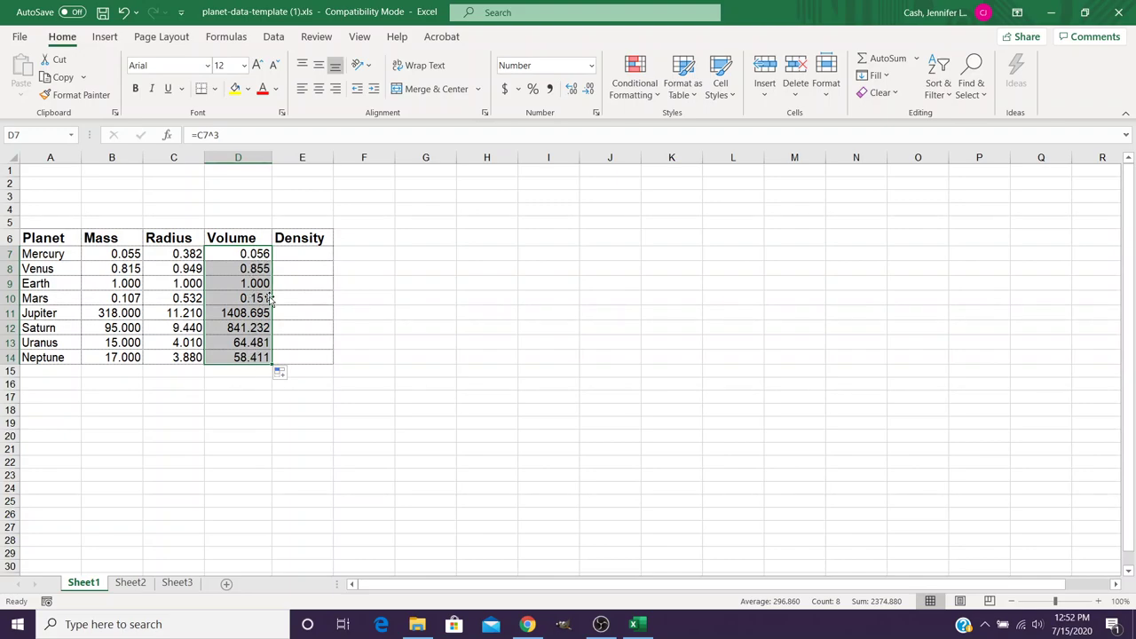
pyautogui.click(287, 255)
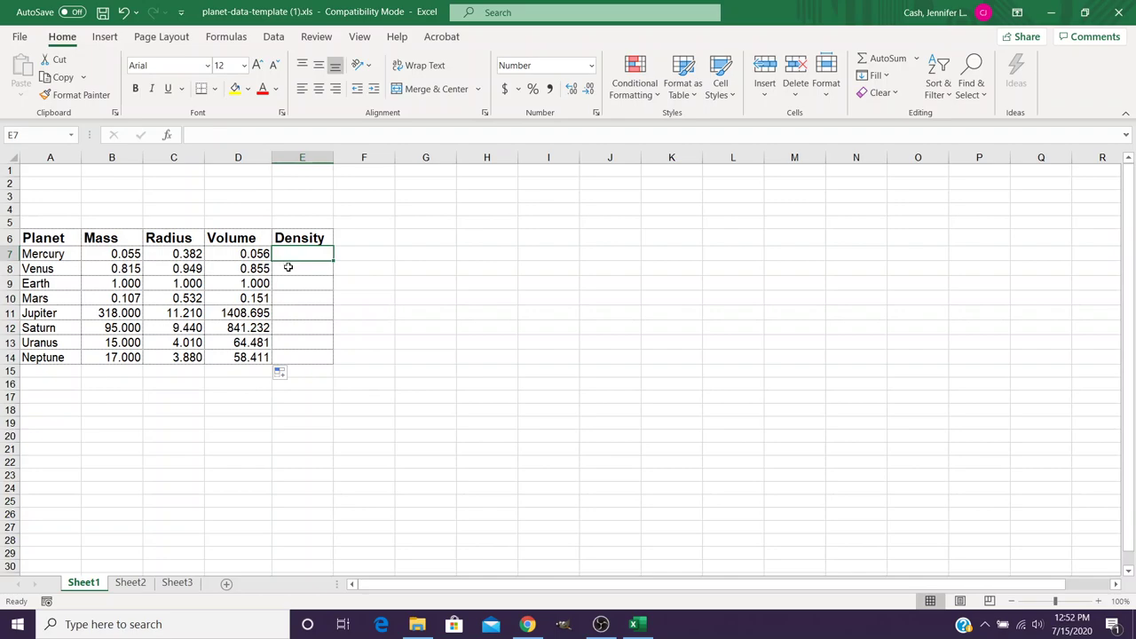